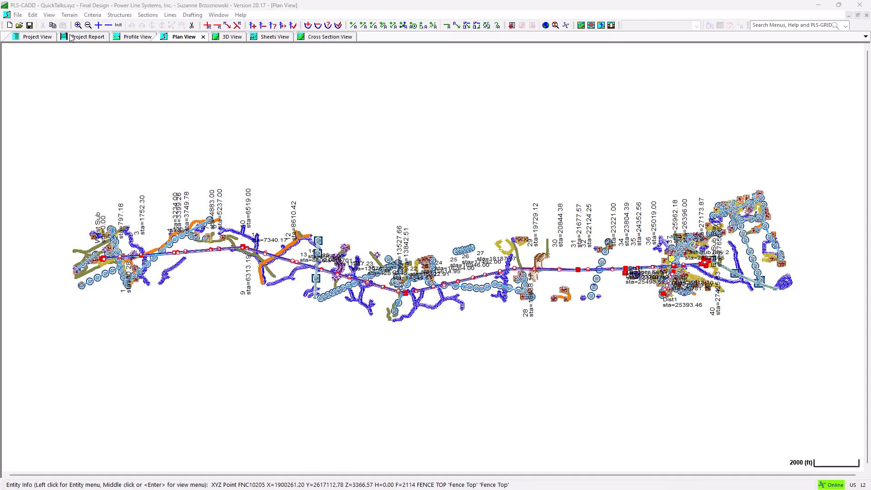
Open the Feature Code Data Edit table from the Terrain menu
click(69, 15)
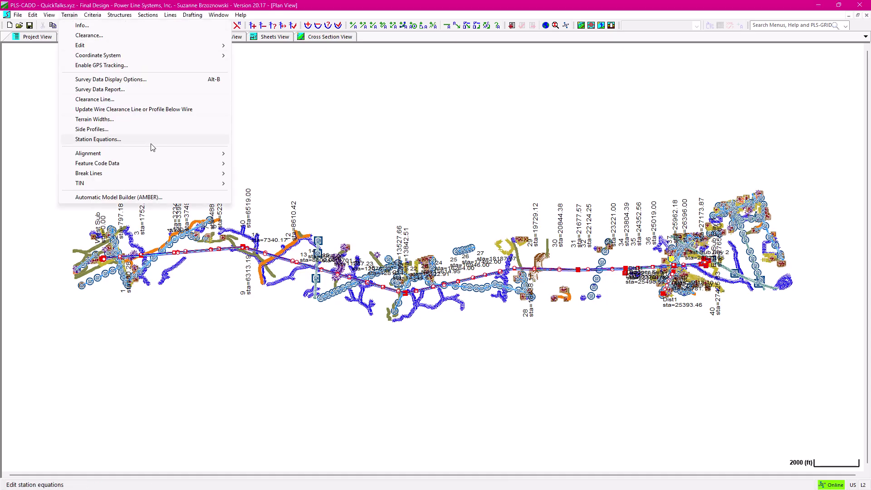
mouse_move(156, 166)
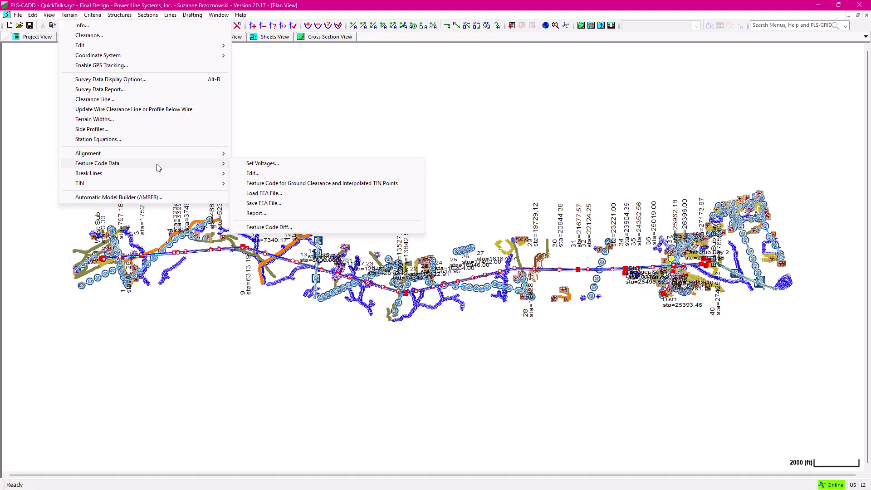
click(280, 175)
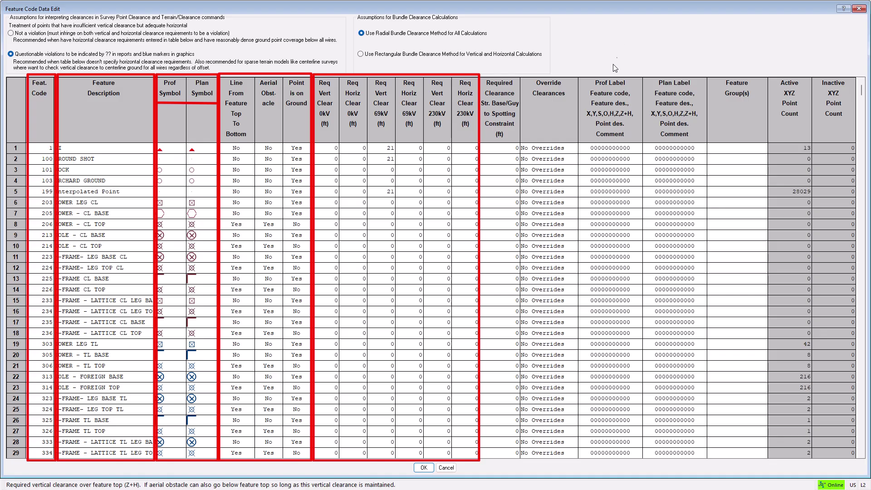
click(571, 149)
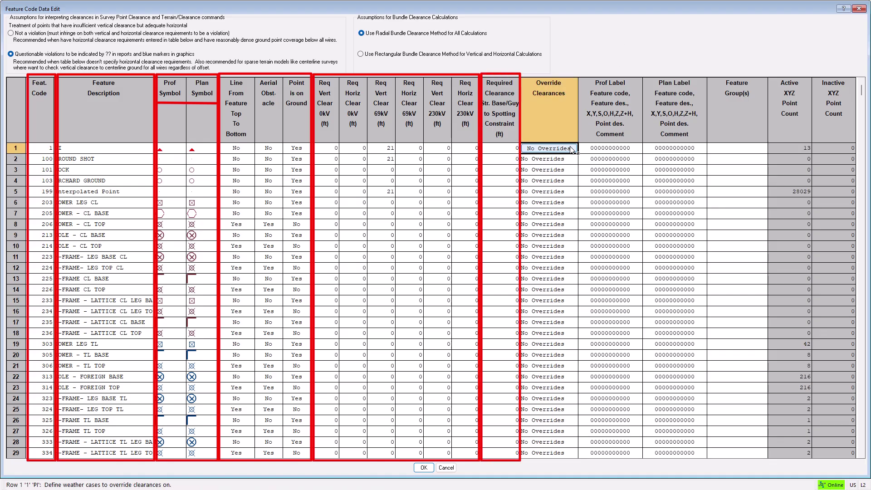
click(571, 149)
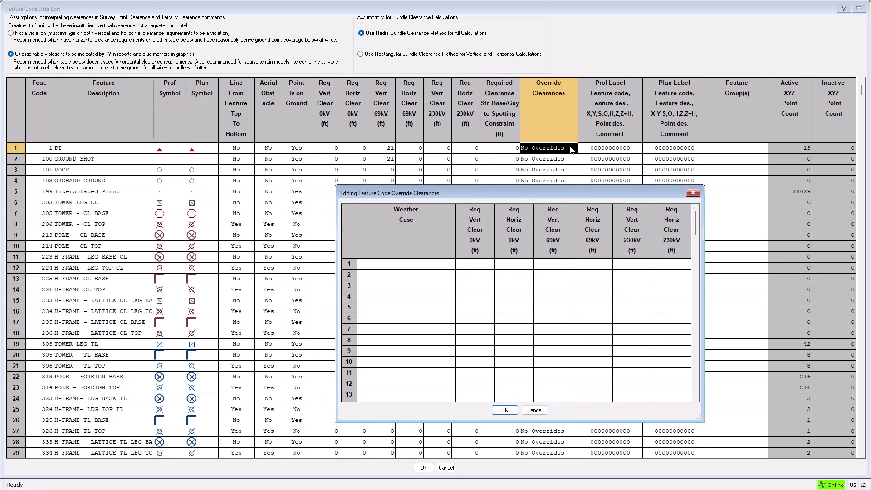
click(507, 410)
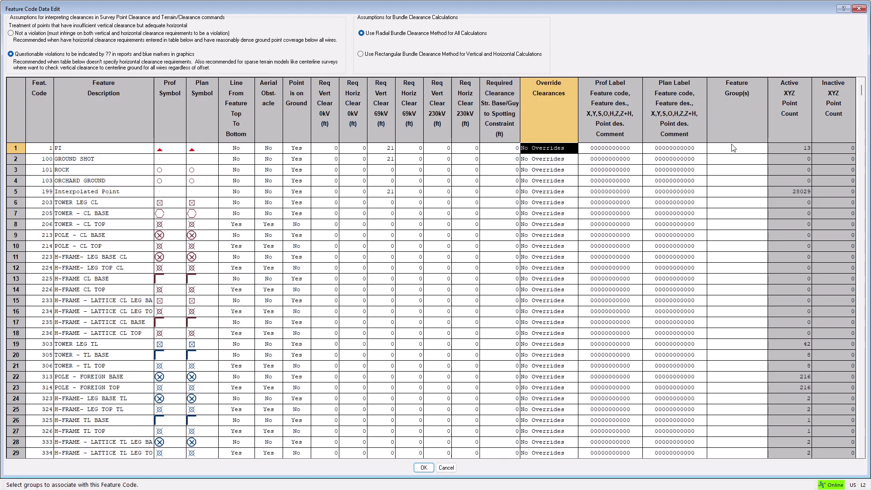
Open the Feature Code Group Edit list from code 1's Feature Group(s) cell
click(733, 149)
double_click(733, 148)
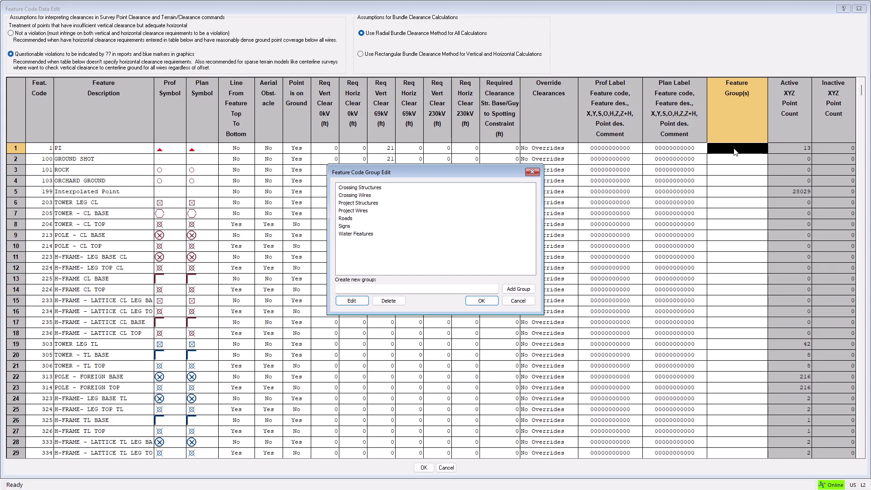
Add a new feature code group named 'Railroad Features'
click(443, 290)
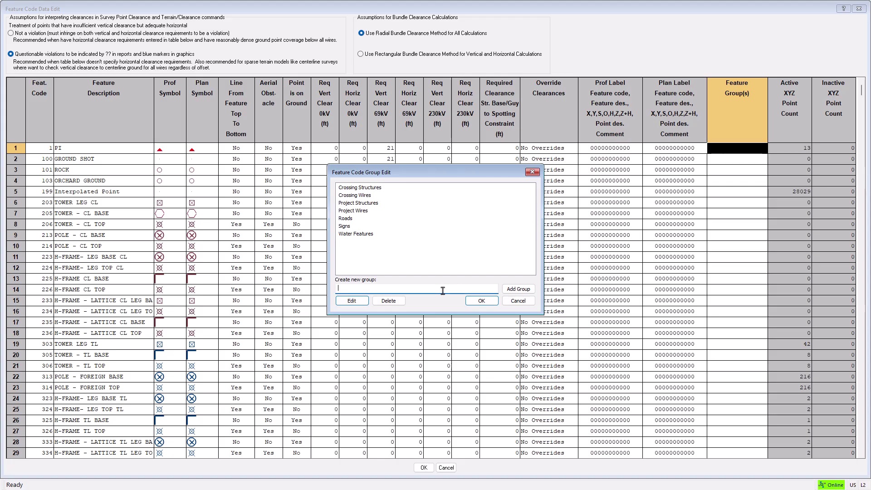
text(Railroad Features)
click(519, 290)
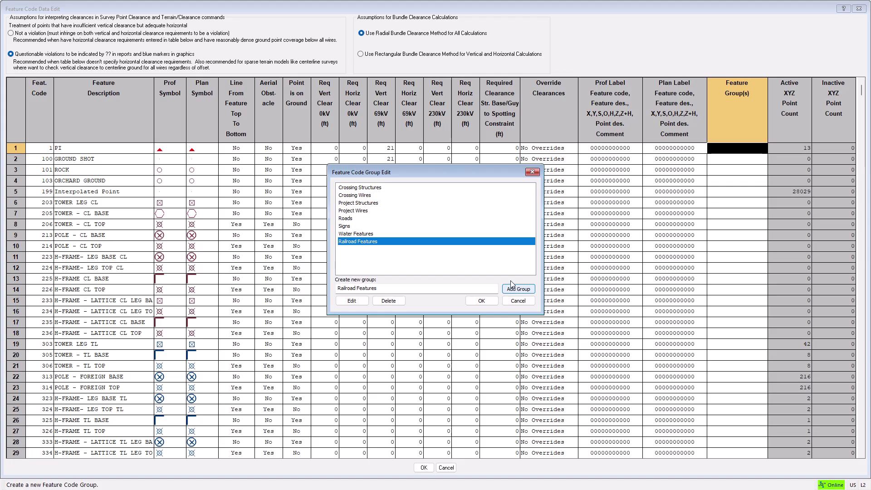
Deselect Railroad Features and multi-select Crossing Structures, Project Wires, Signs and Water Features
ctrl+click(400, 244)
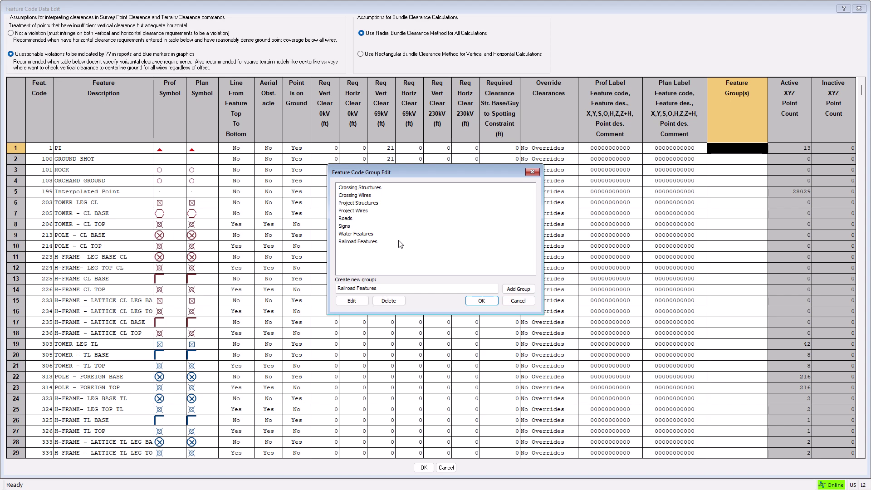
click(364, 191)
ctrl+click(361, 211)
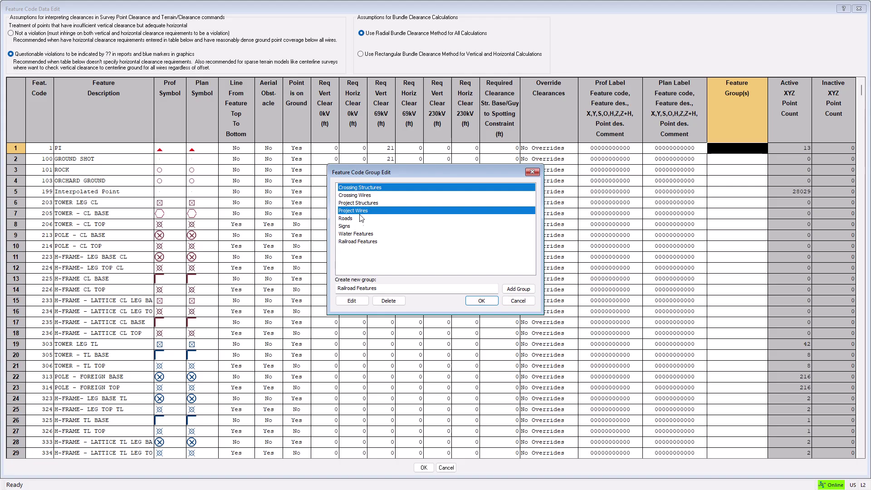
ctrl+click(352, 229)
ctrl+click(354, 234)
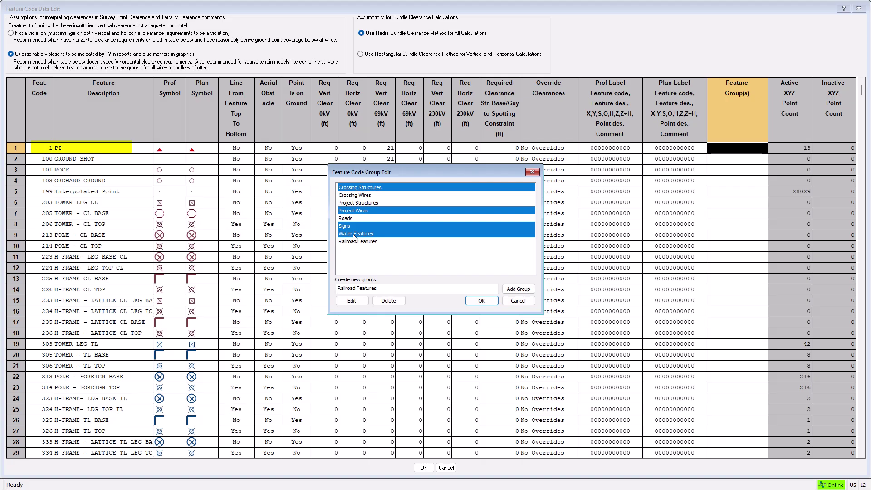
Clear all four group selections and close the dialog, leaving code 1 ungrouped
ctrl+click(367, 188)
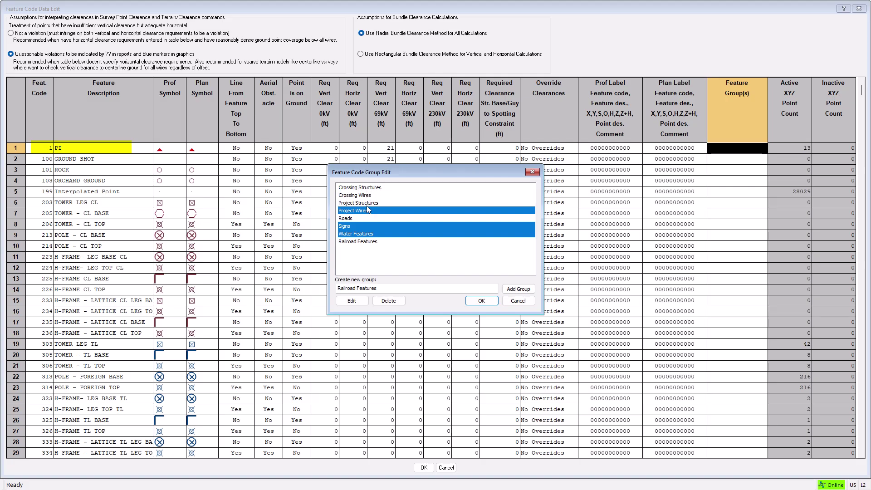
ctrl+click(367, 210)
ctrl+click(368, 226)
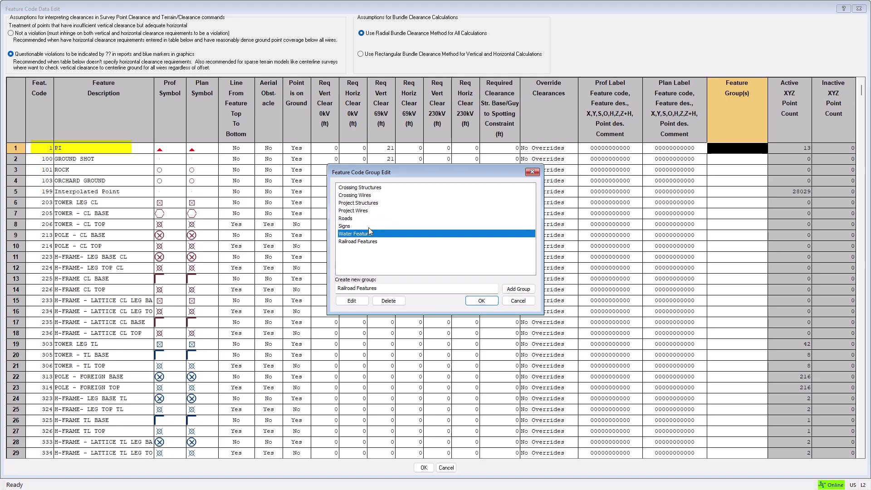
ctrl+click(371, 234)
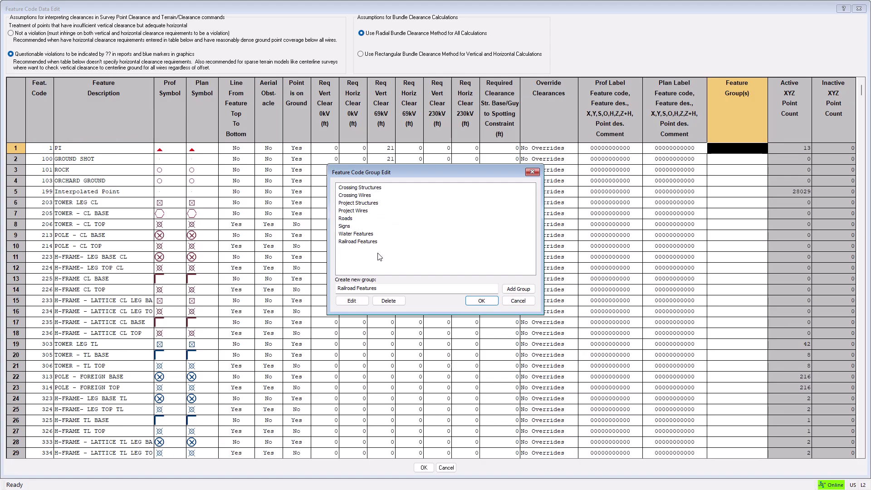
click(481, 300)
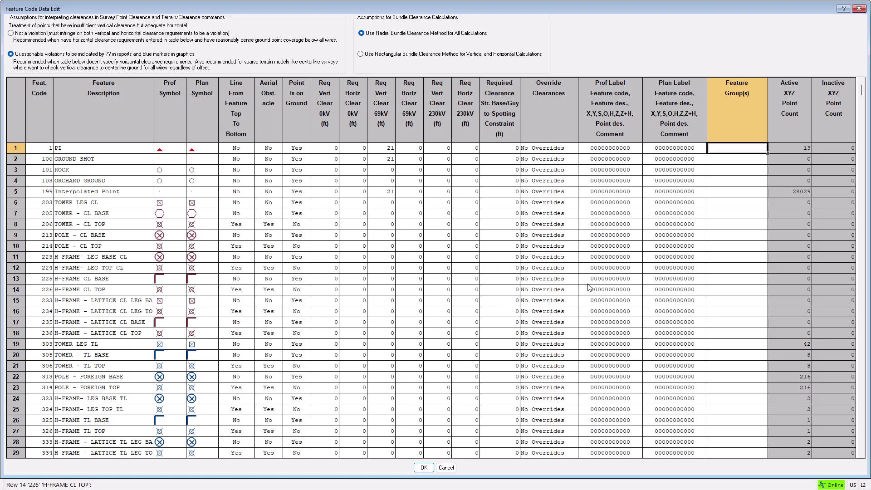
Assign the Project Structures group to code 203 in row 6
click(728, 204)
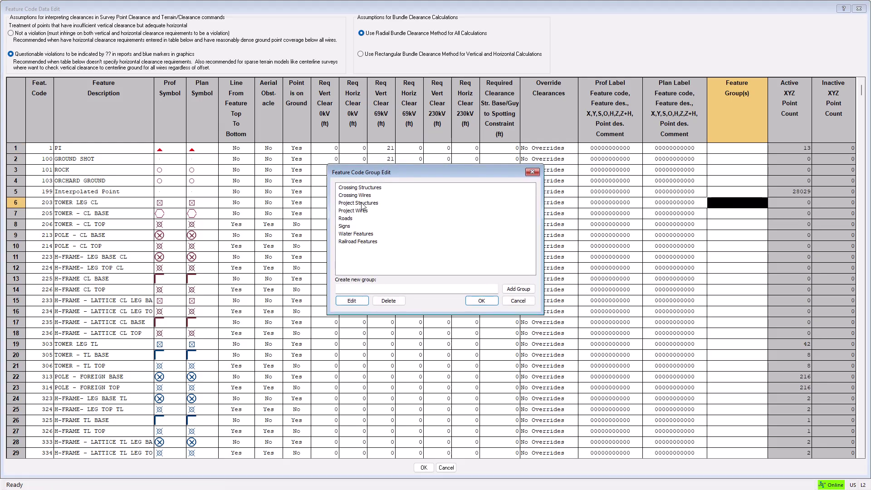
click(362, 203)
click(475, 300)
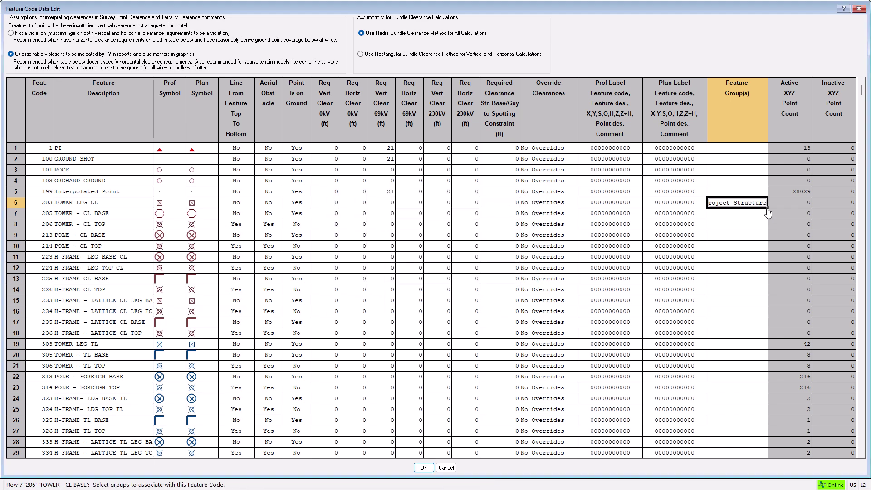
Pattern-fill Project Structures down through codes 203 to 334 (rows 6–29)
drag(766, 212, 761, 453)
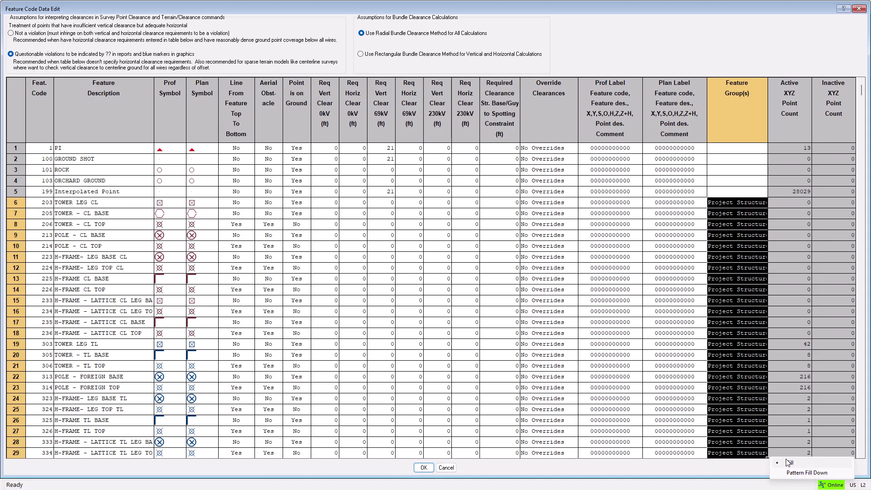
click(788, 462)
scroll(799, 367, down, 3)
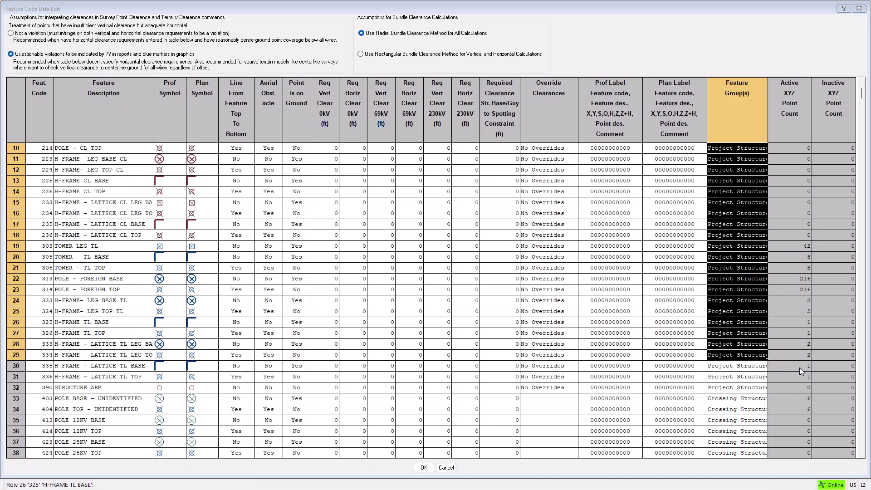
scroll(793, 364, down, 8)
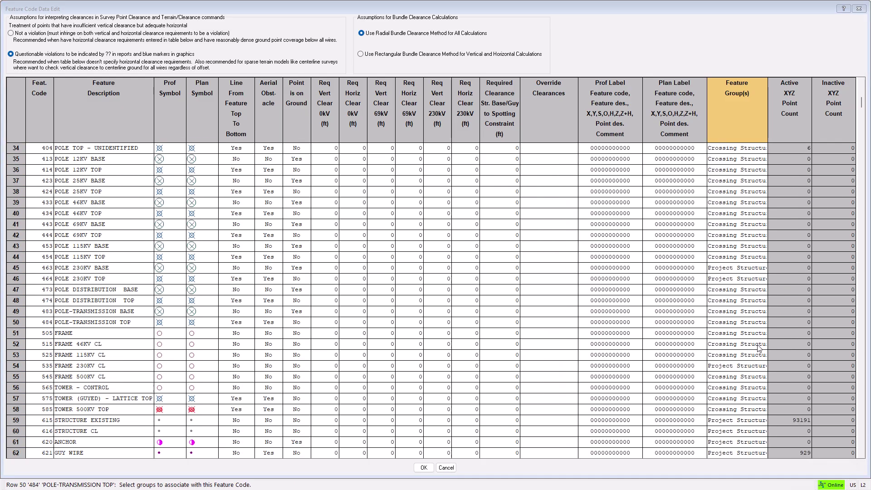
scroll(759, 347, down, 7)
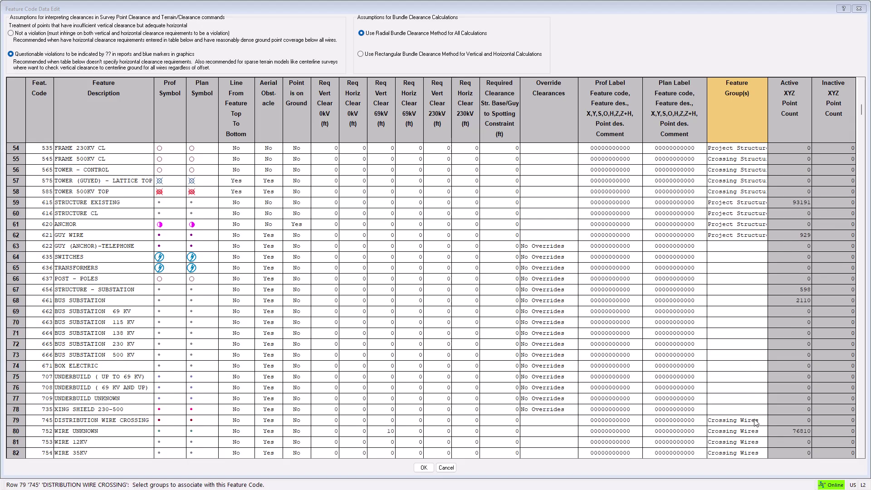
Create a Wires group and assign Crossing Wires and Wires to code 745
double_click(755, 422)
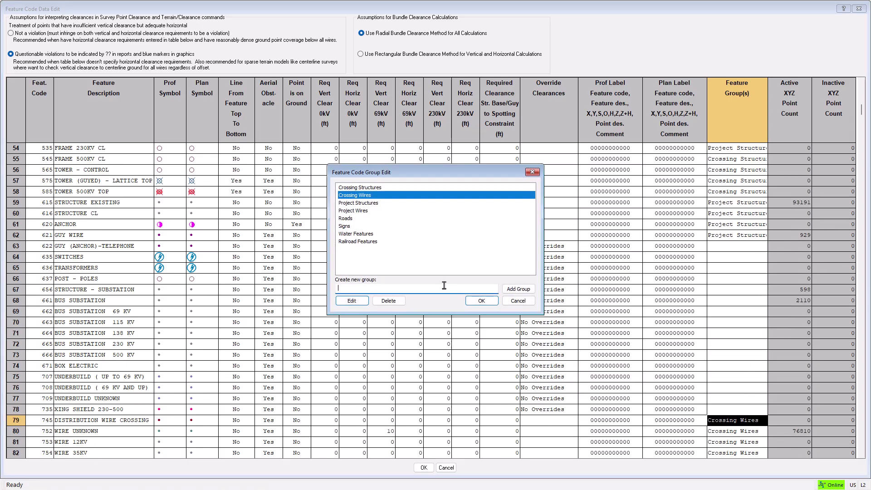
text(Wires)
click(508, 291)
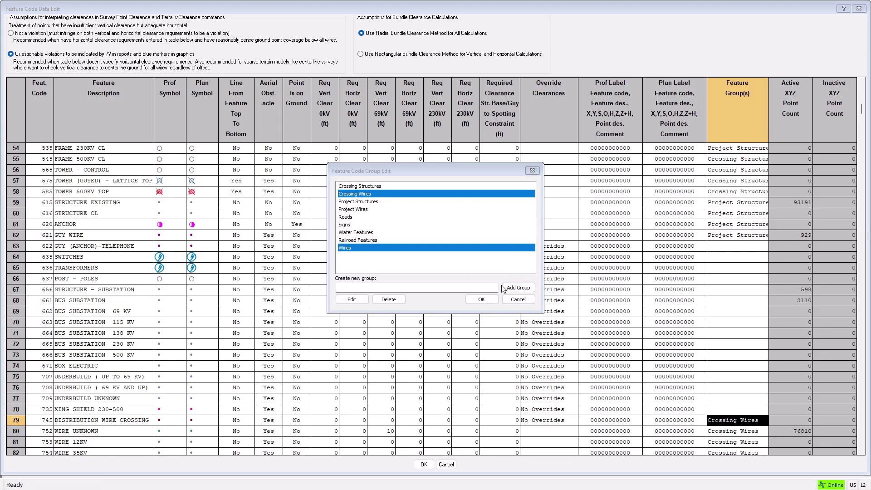
click(482, 300)
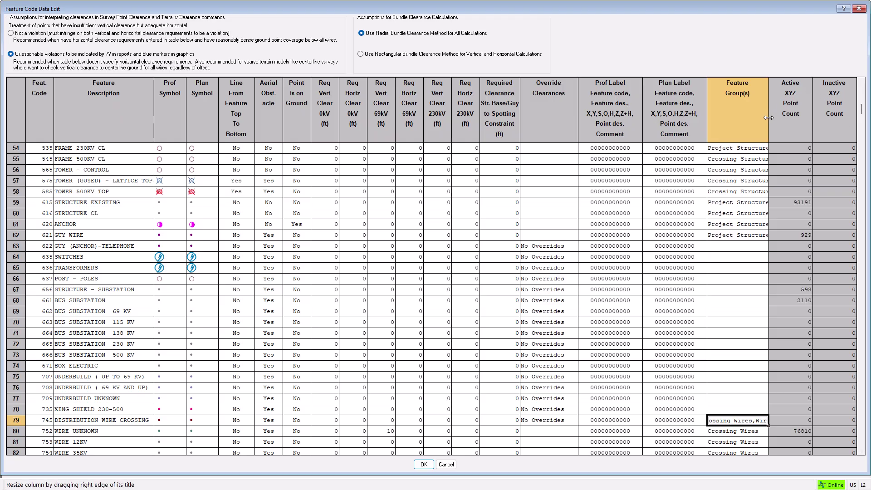
Widen the Feature Group(s) column and open the group list for code 752 (WIRE UNKNOWN)
drag(768, 118, 837, 120)
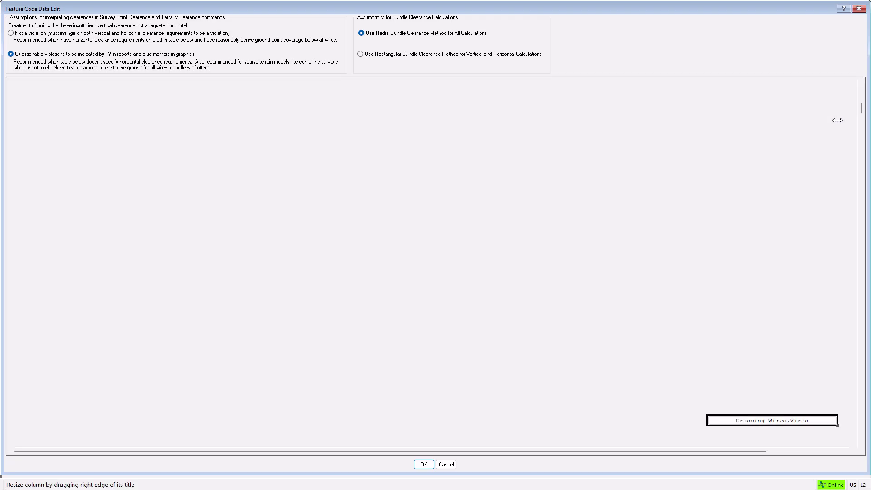
click(759, 434)
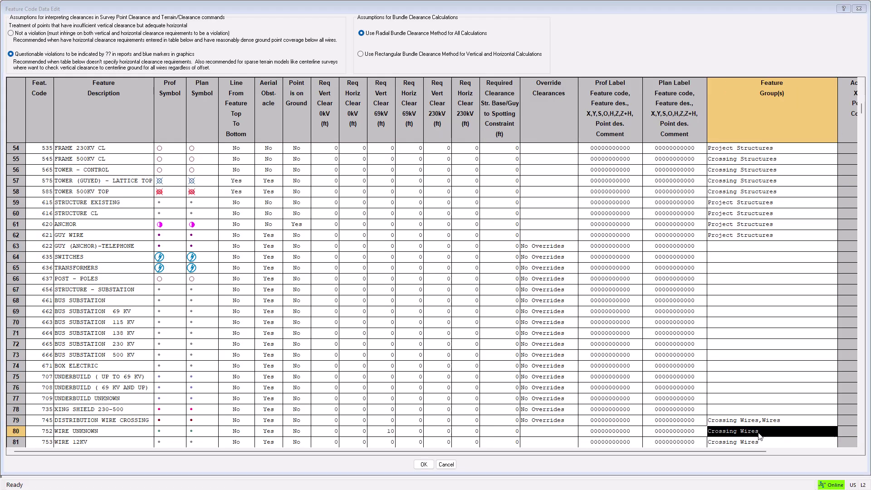
double_click(759, 436)
Delete the Signs group and rename the Wires group to 'All Wires'
click(344, 195)
click(352, 225)
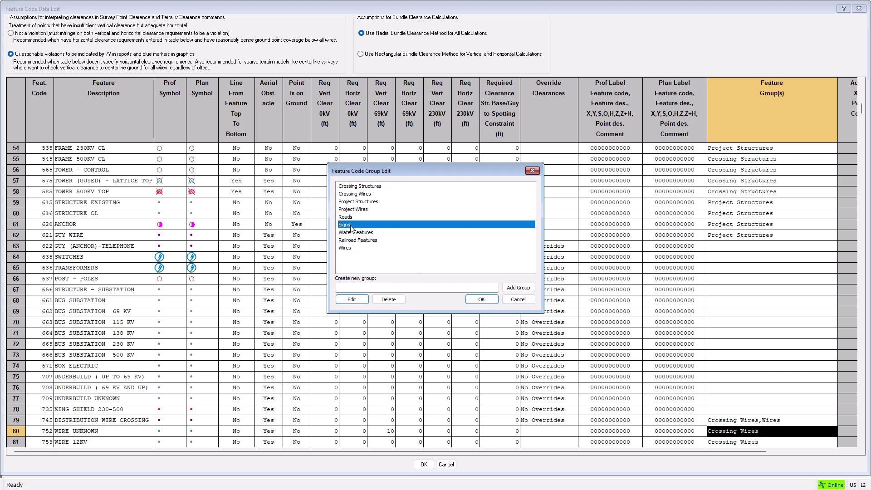
click(393, 300)
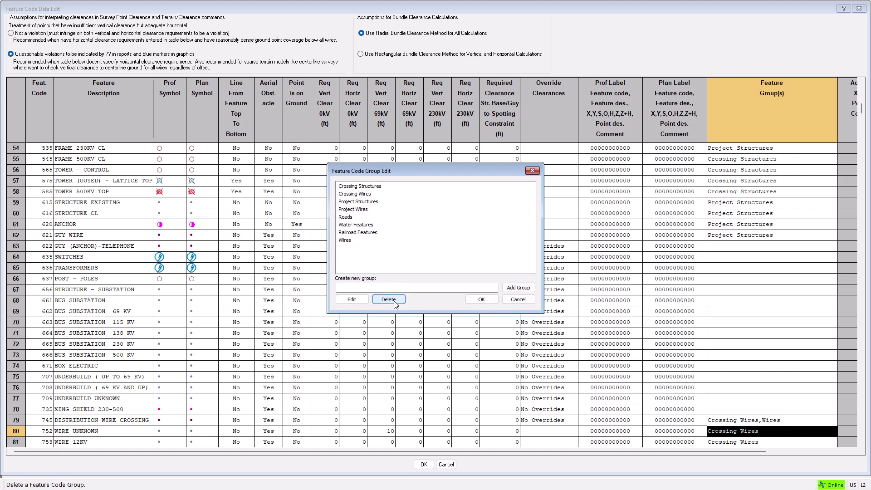
click(351, 242)
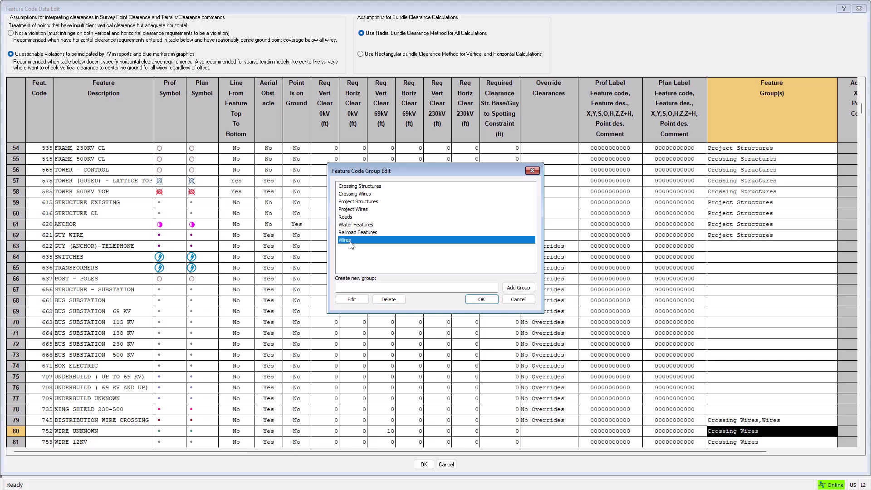
click(352, 300)
text(All)
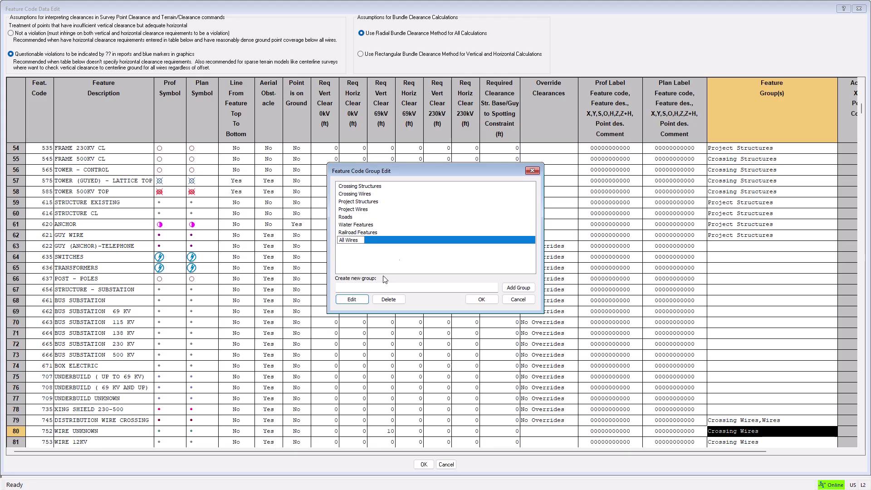
Give code 752 Crossing Wires and All Wires, accept the group update, and close the table
click(360, 194)
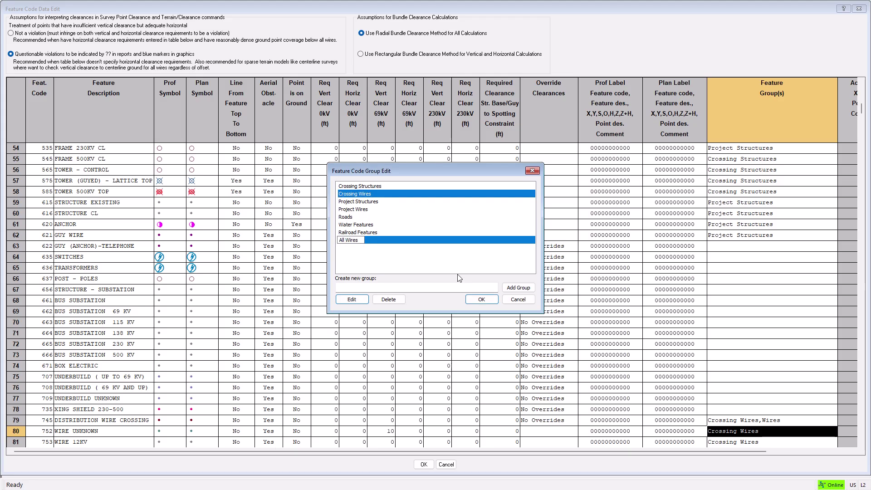
click(472, 300)
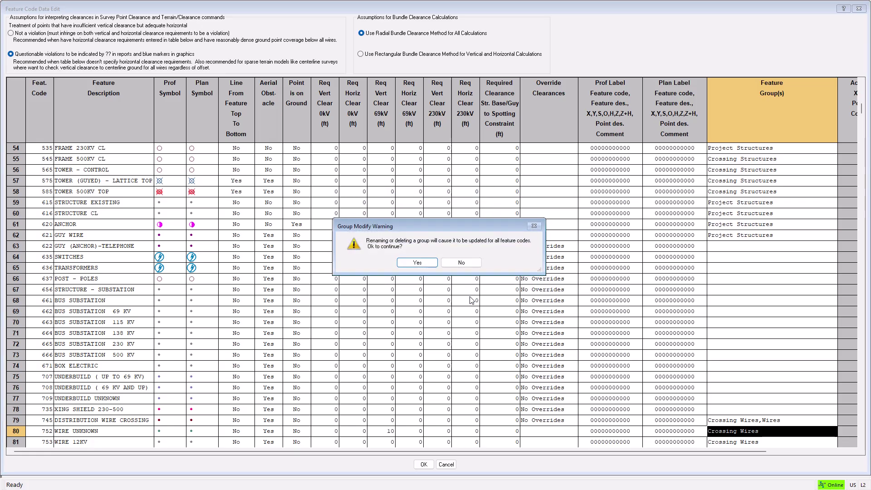
click(412, 265)
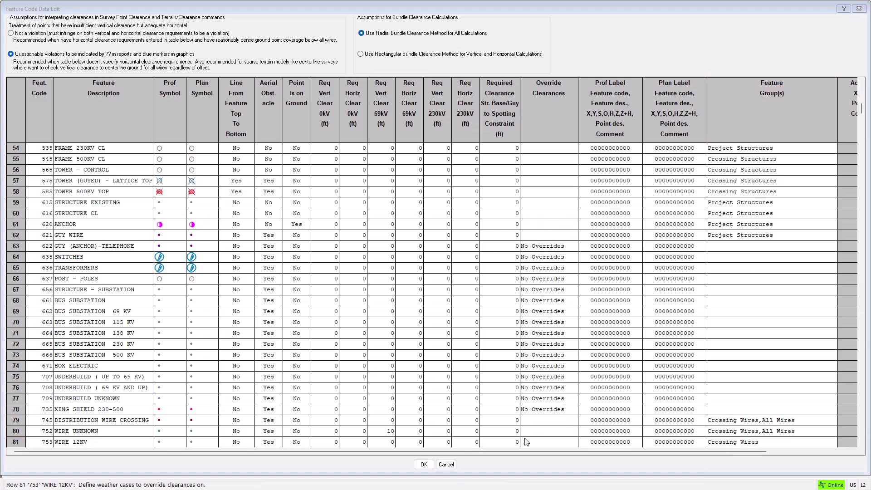
click(425, 464)
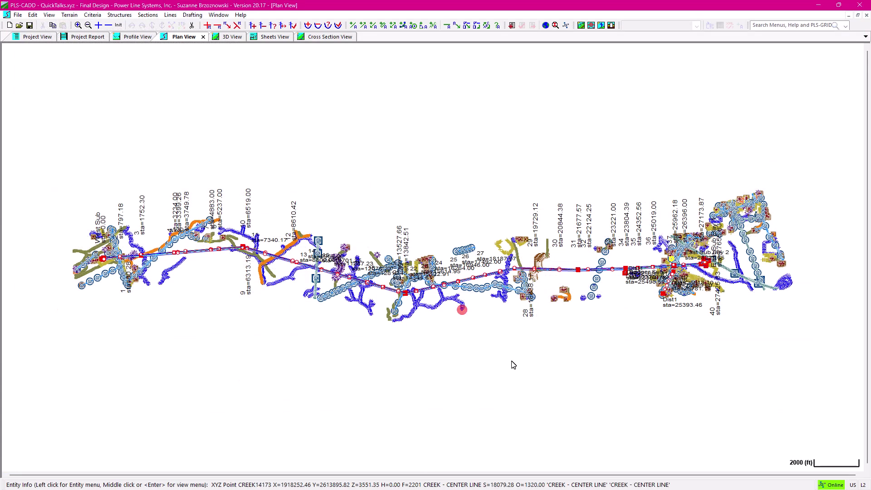
Switch to the 3D view and enable 'Draw only designated feature codes' in Survey Data Display Options
click(227, 37)
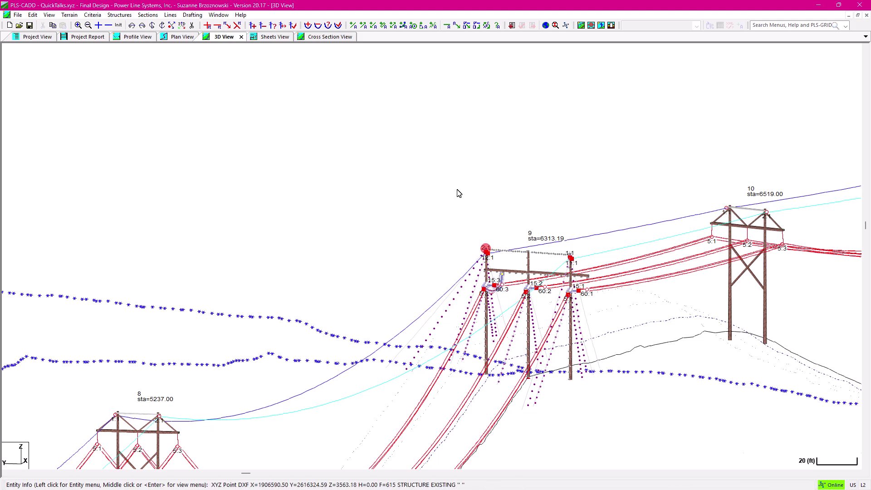
scroll(458, 193, down, 2)
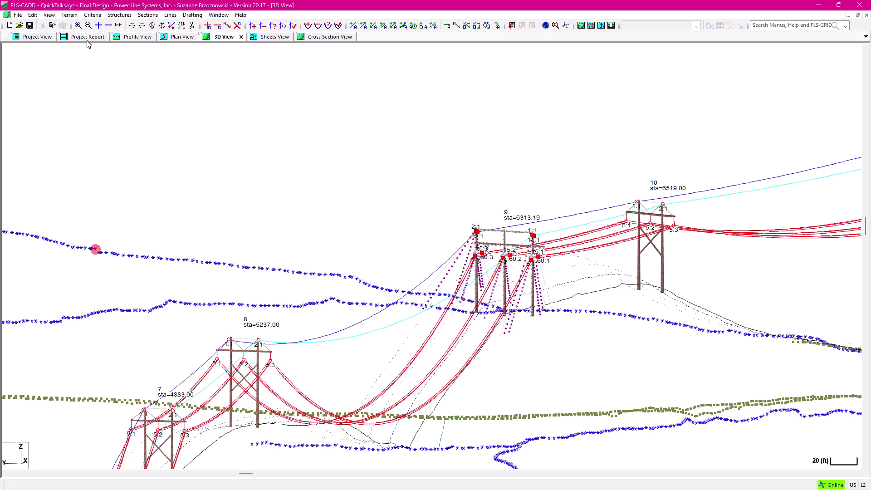
click(69, 15)
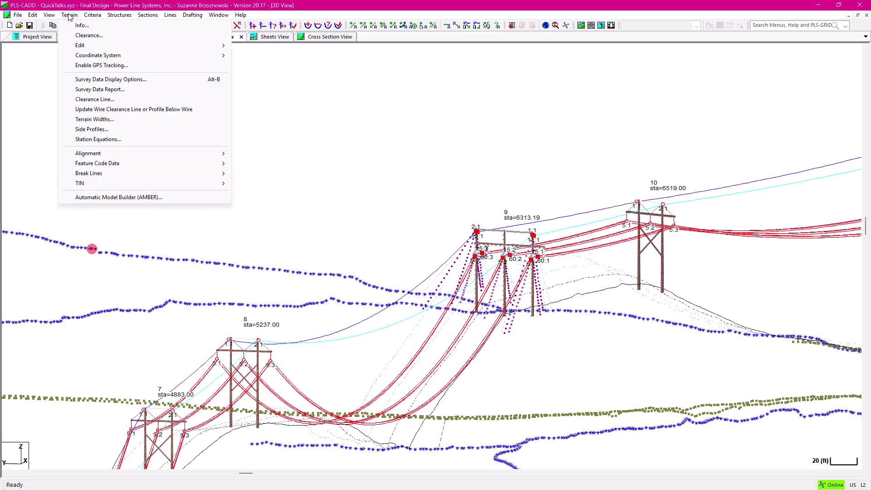
click(91, 79)
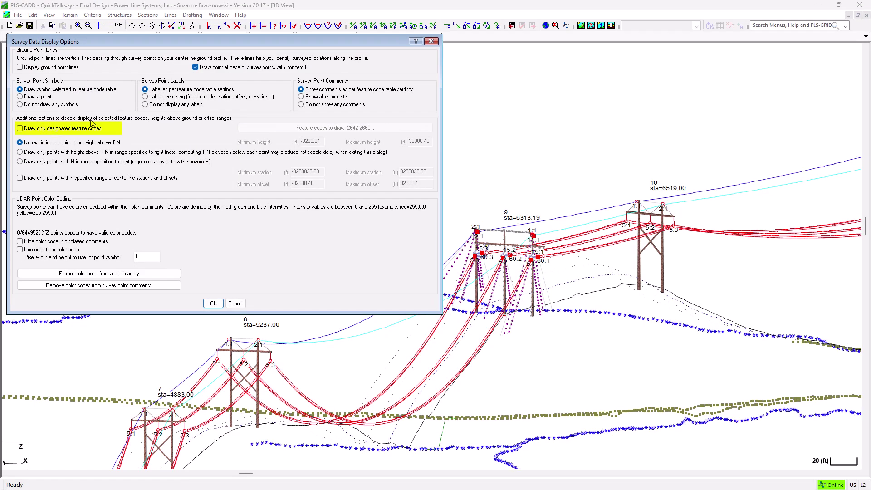
click(42, 130)
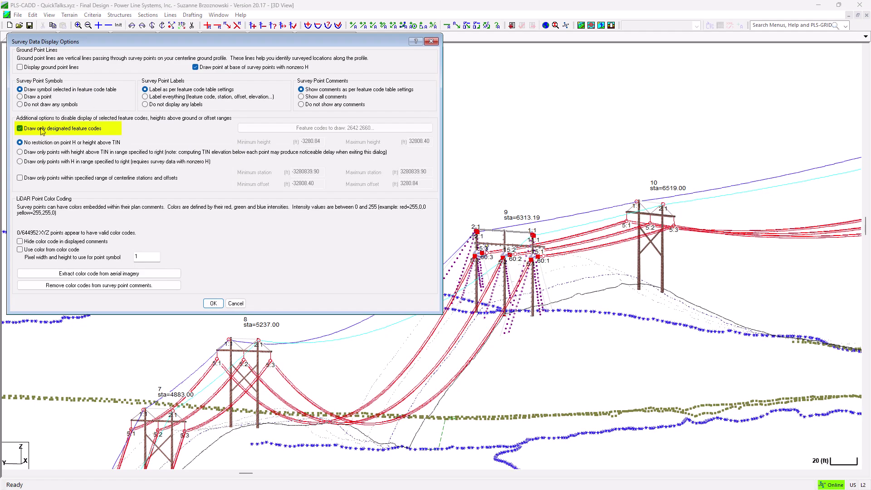
Limit the drawn feature codes to just the Project Structures group
click(284, 128)
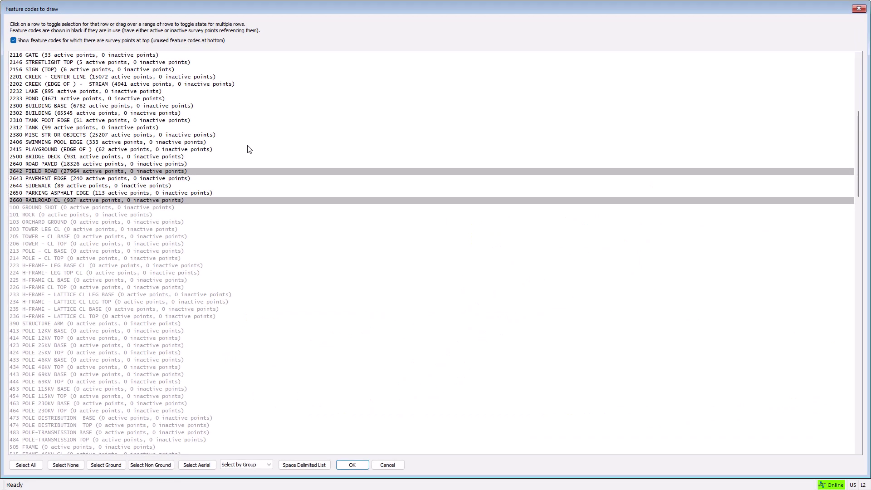
click(68, 465)
click(268, 465)
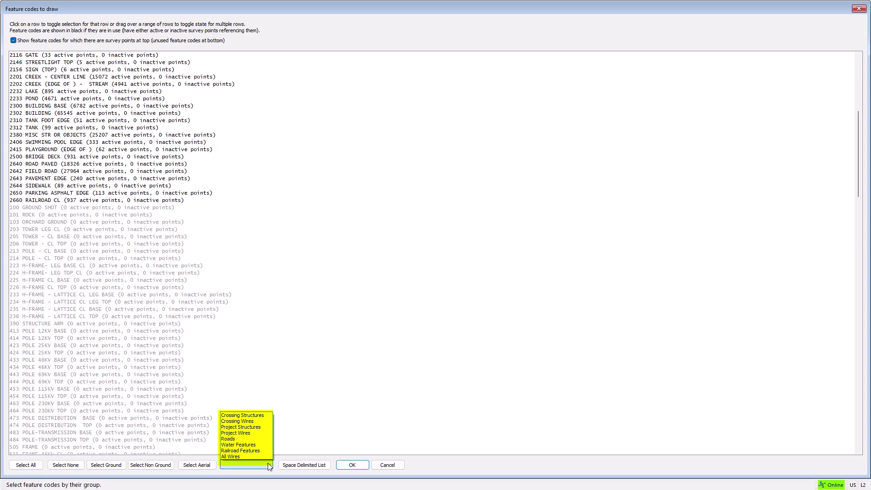
click(267, 428)
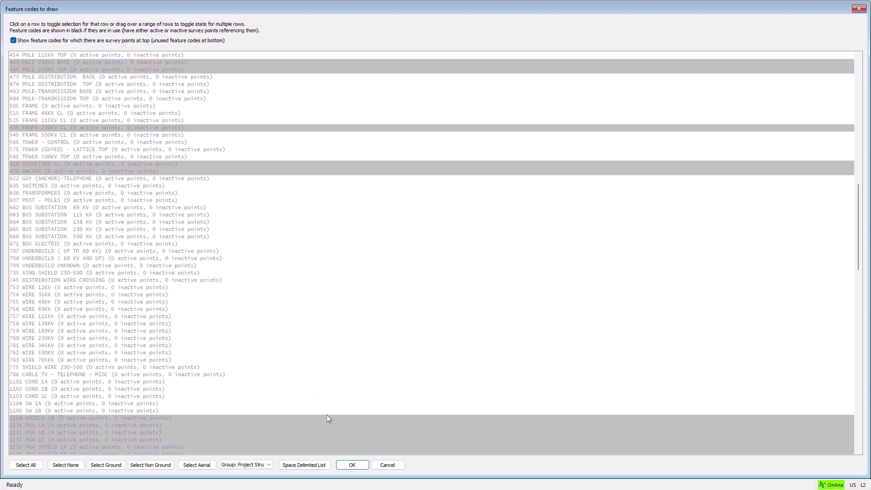
click(352, 464)
Apply the display options, then open structure 9's model th-235-21.5.#10.pol in PLS-POLE via Structure Modify
click(210, 304)
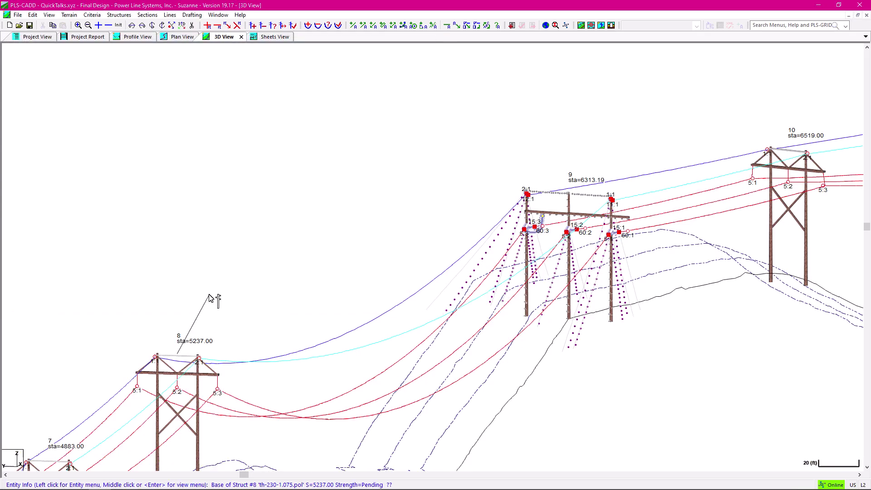
click(272, 25)
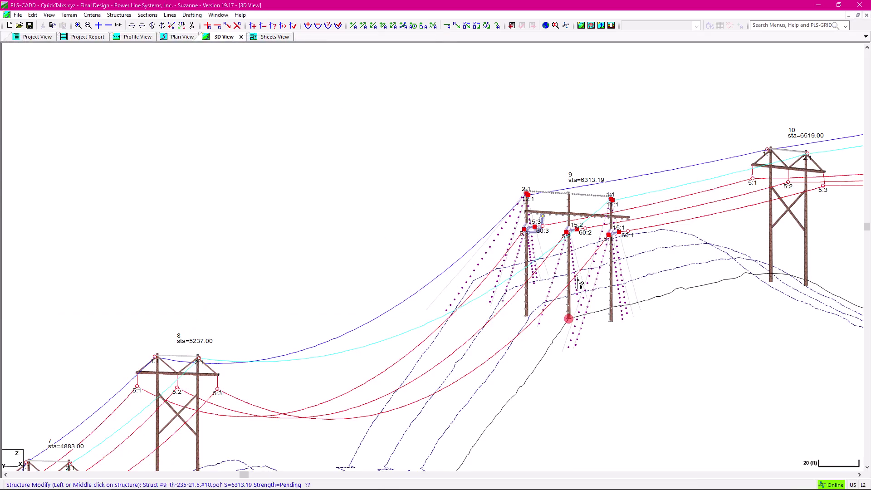
click(569, 310)
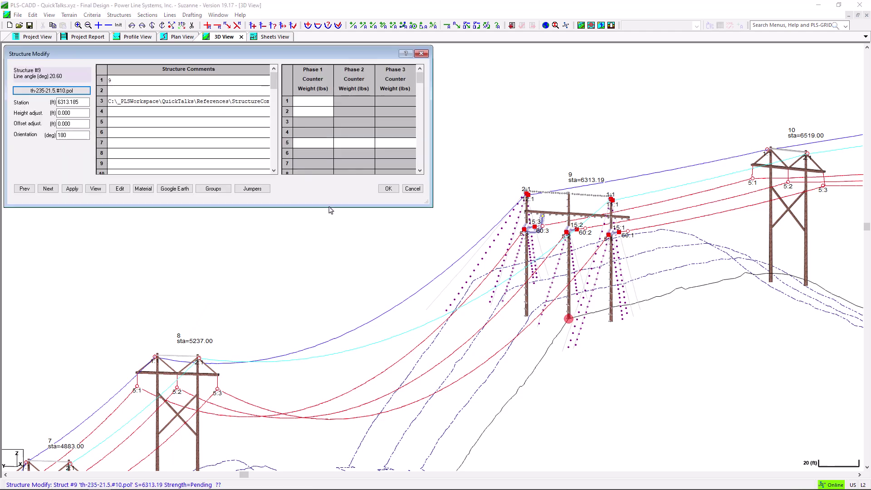
click(120, 189)
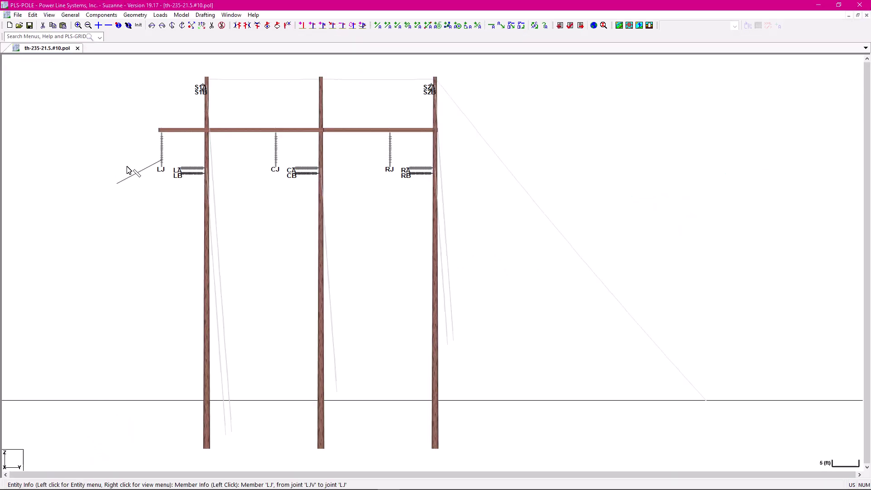
Set PLS-POLE's 3D Controls load vectors to show PLS-CADD Survey Data
click(201, 25)
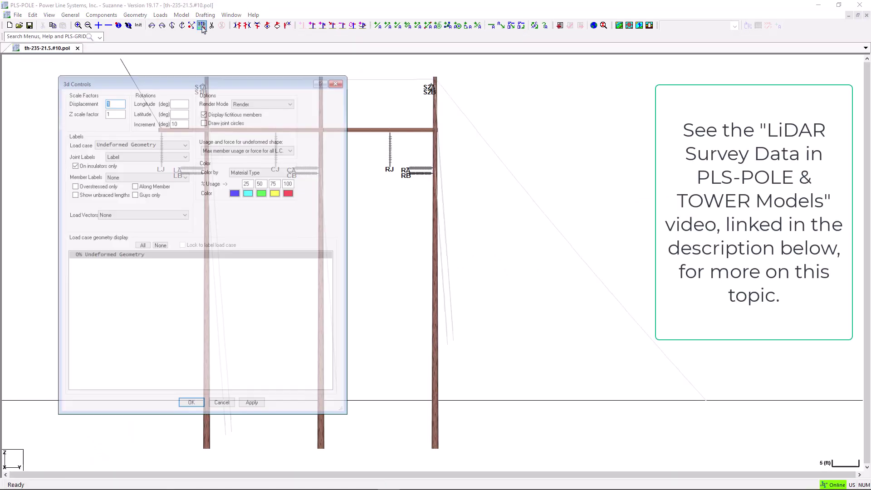
click(152, 214)
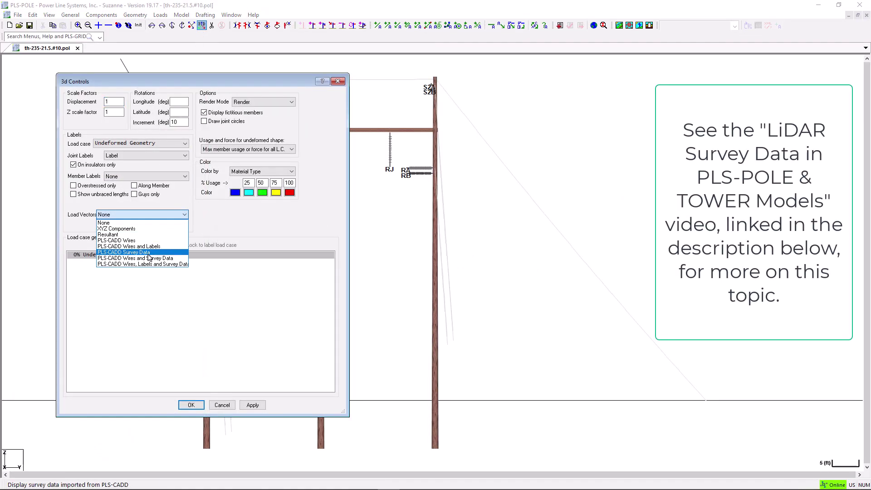
click(149, 253)
click(190, 405)
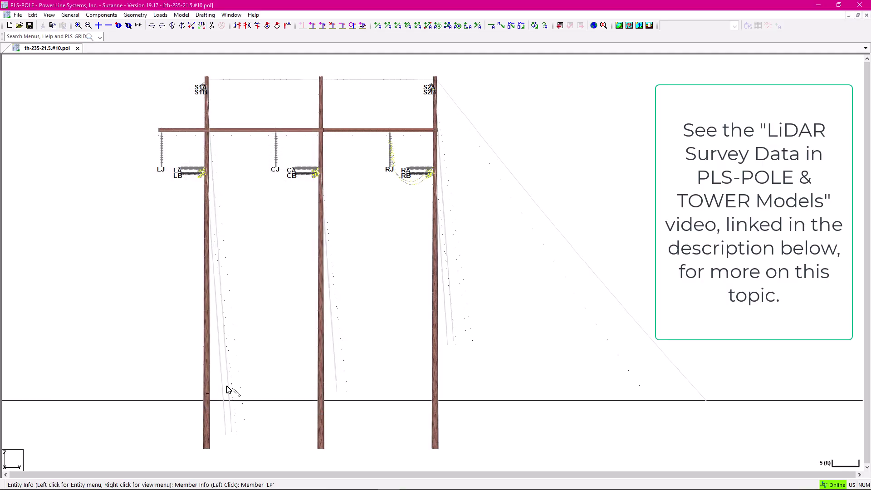
Rotate the pole model into a 3-D view, then close PLS-POLE without saving
click(352, 346)
click(461, 353)
click(436, 330)
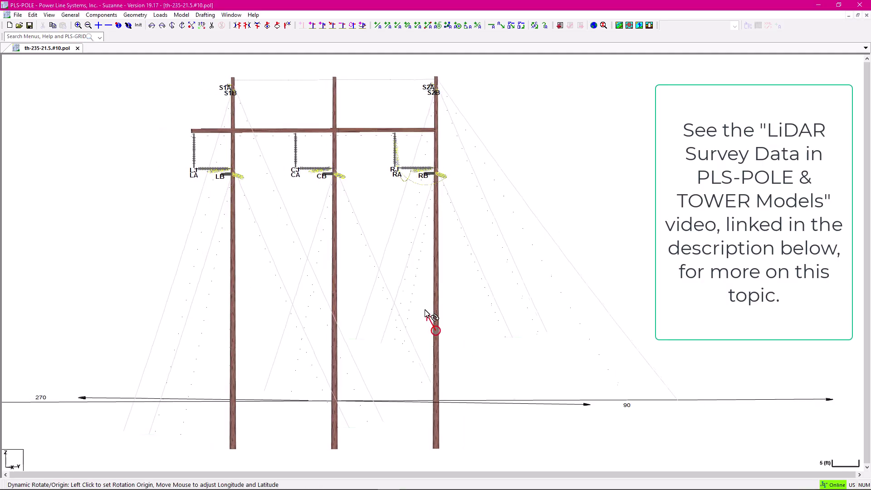
click(417, 303)
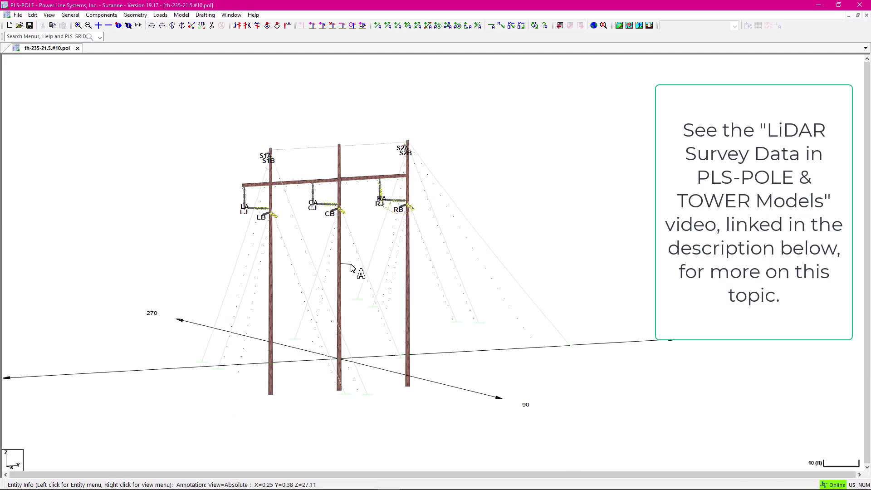
click(860, 5)
Discard structure 9's pole model changes and bring up the Survey Point Clearances report
click(445, 270)
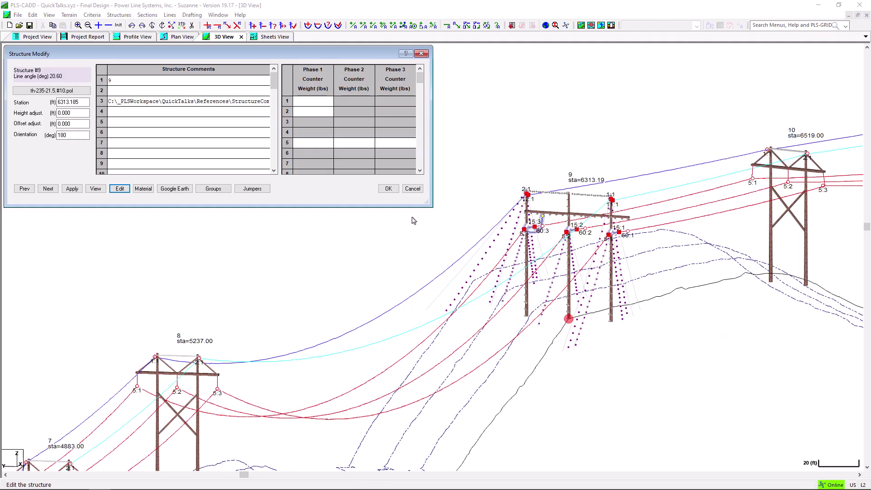
click(388, 188)
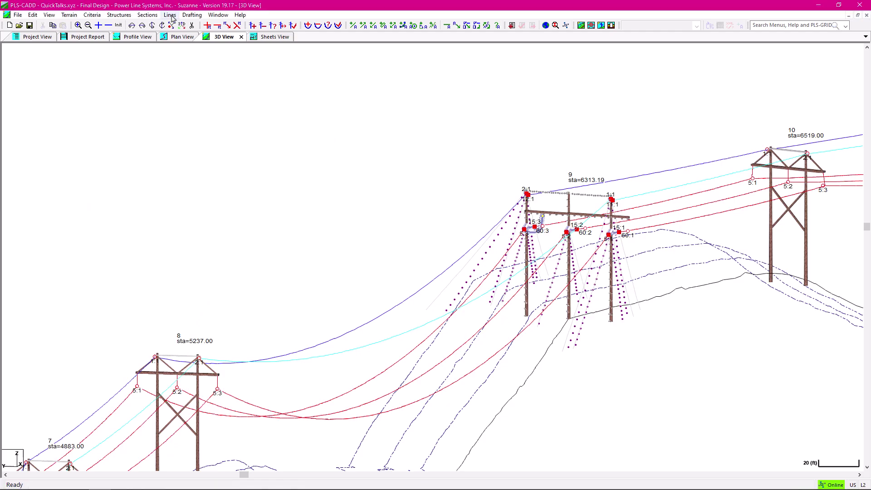
click(170, 15)
mouse_move(191, 25)
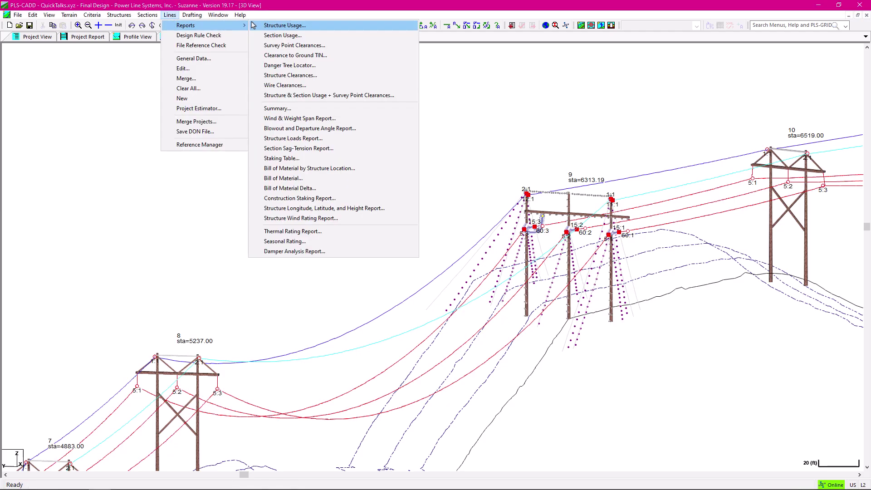
click(335, 45)
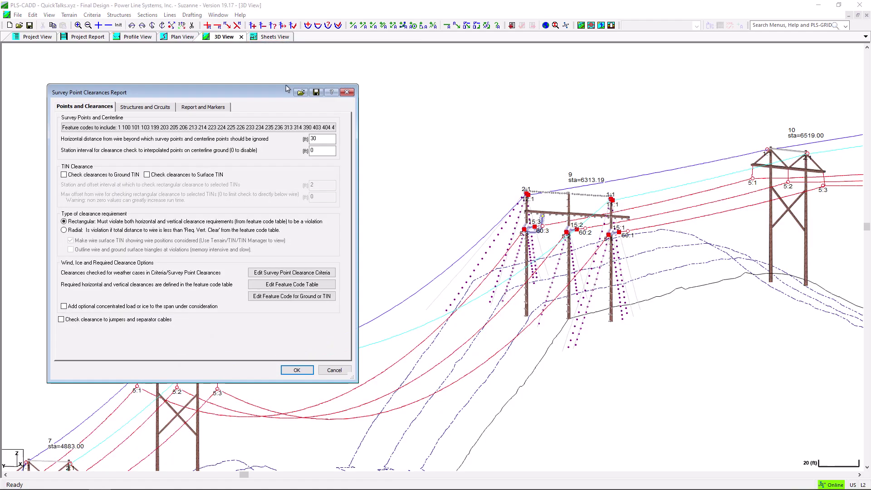
Limit the report's feature codes to the Crossing Wires group (745, 752–763, 775, 785, 786)
click(241, 128)
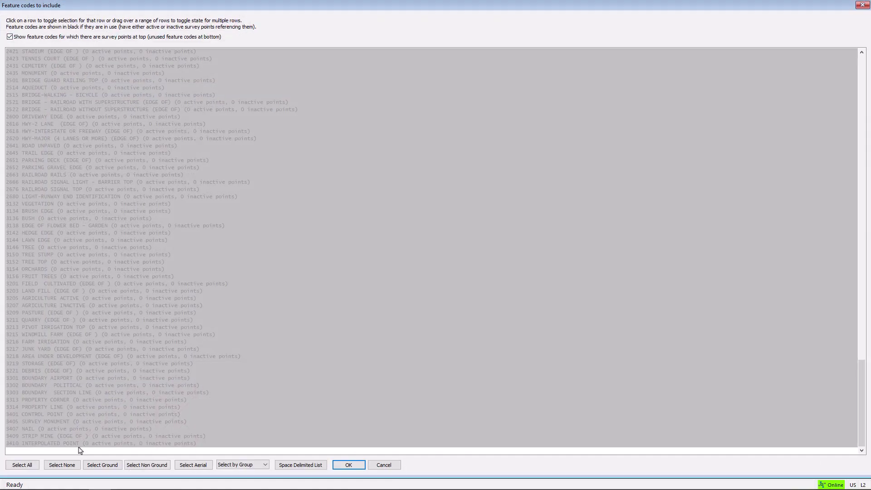
click(63, 464)
click(266, 467)
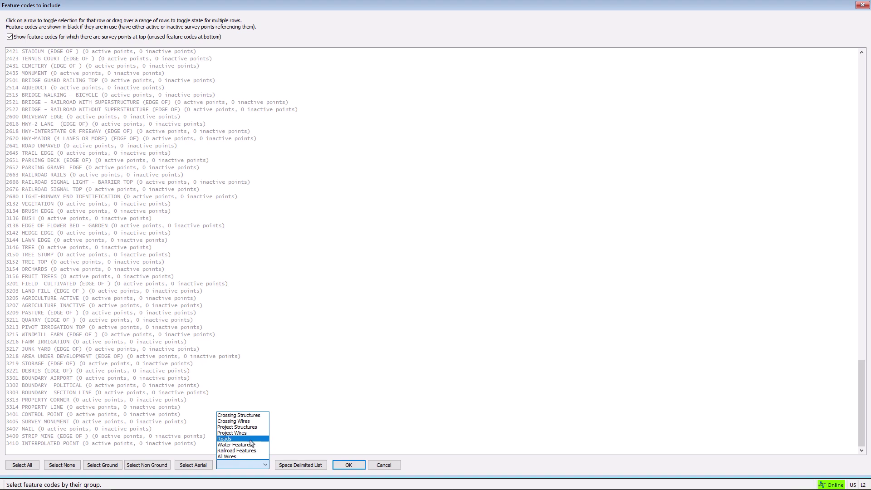
click(233, 420)
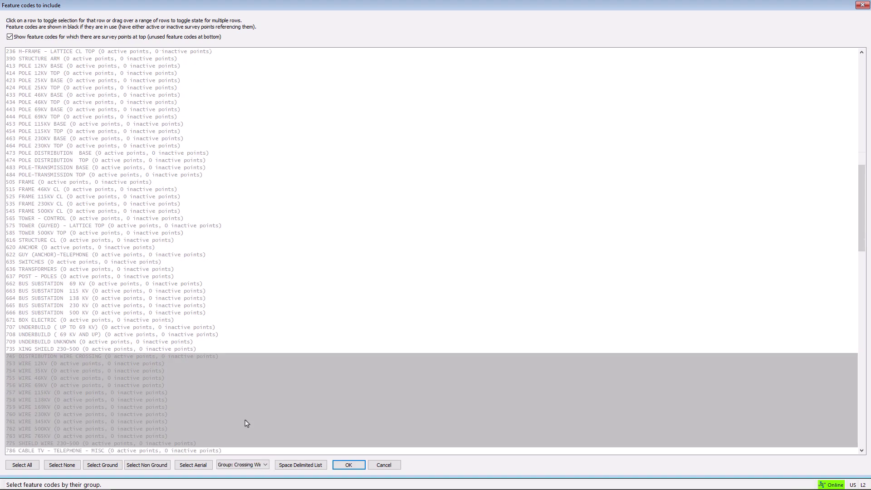
click(348, 465)
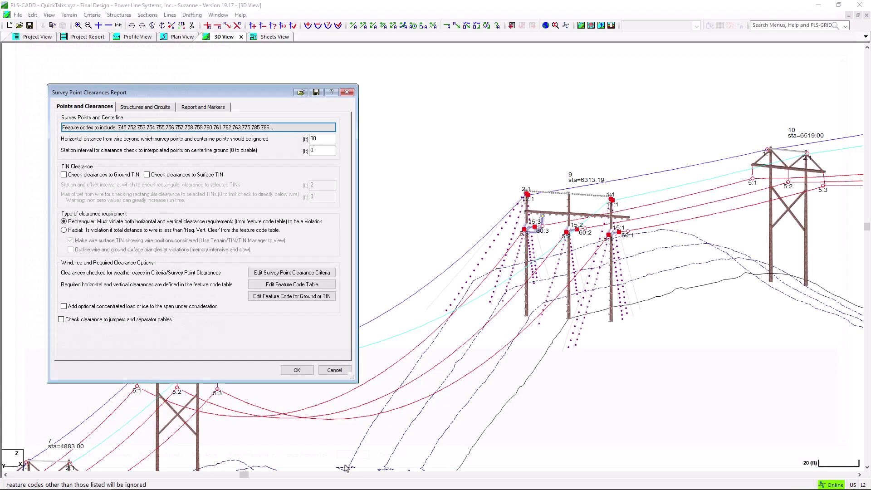
Accept the Crossing Wires report settings to return to the line's 3D view
click(297, 370)
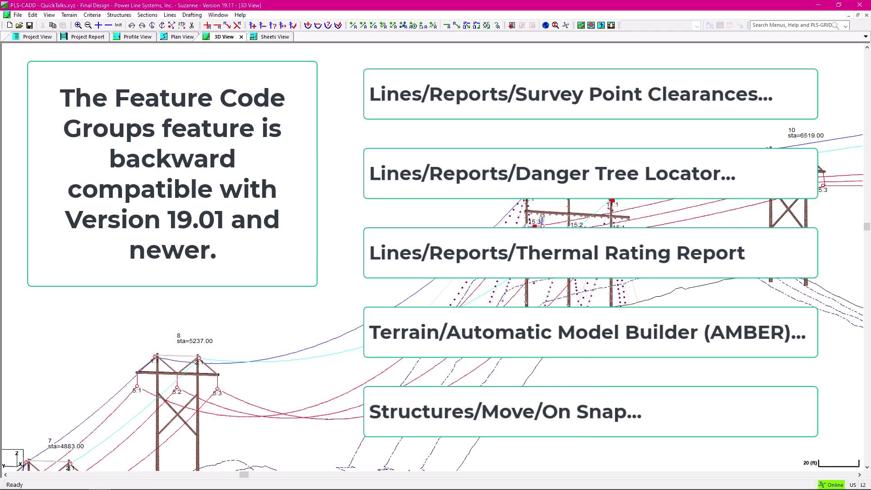